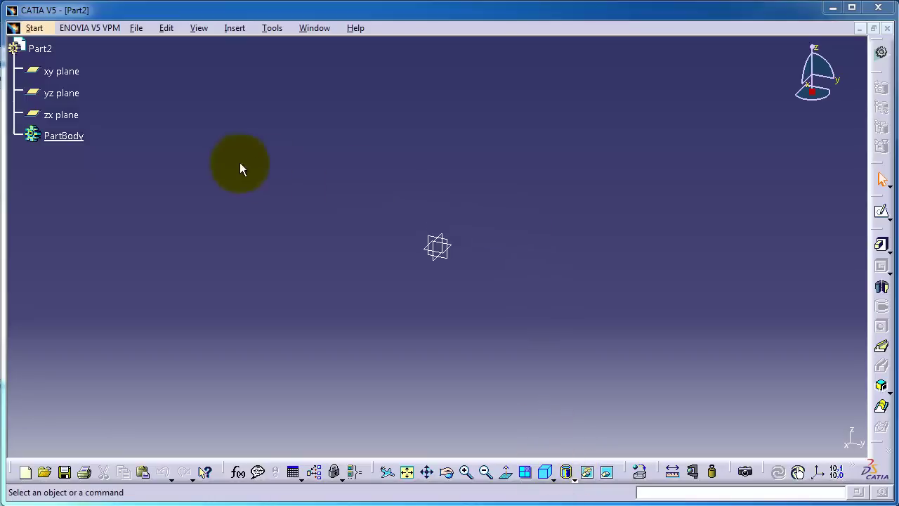
Start a new sketch on the yz plane of Part2
{"action": "left_click", "coordinate": [62, 93]}
{"action": "left_click", "coordinate": [883, 212]}
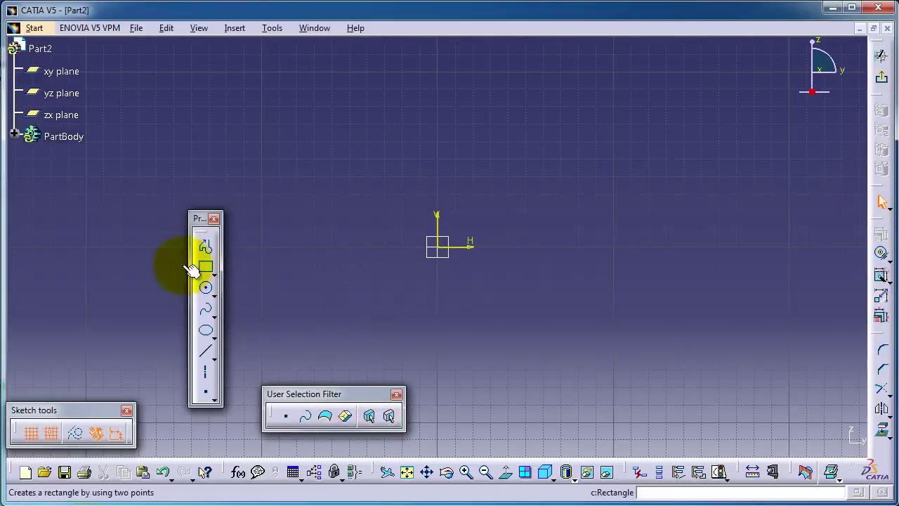
Move the Sketch tools toolbar from the bottom-left corner into the workspace
{"action": "left_click_drag", "start_coordinate": [53, 410], "coordinate": [56, 410]}
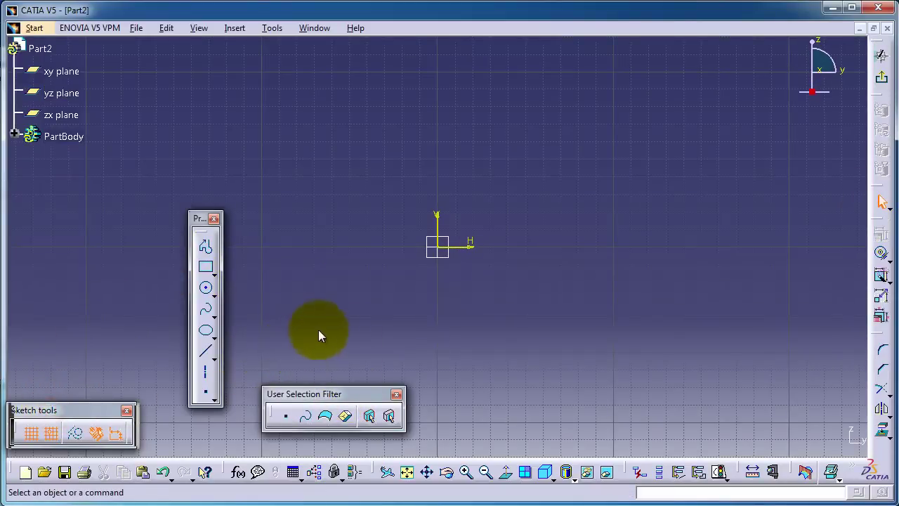
{"action": "left_click_drag", "start_coordinate": [361, 301], "coordinate": [361, 302]}
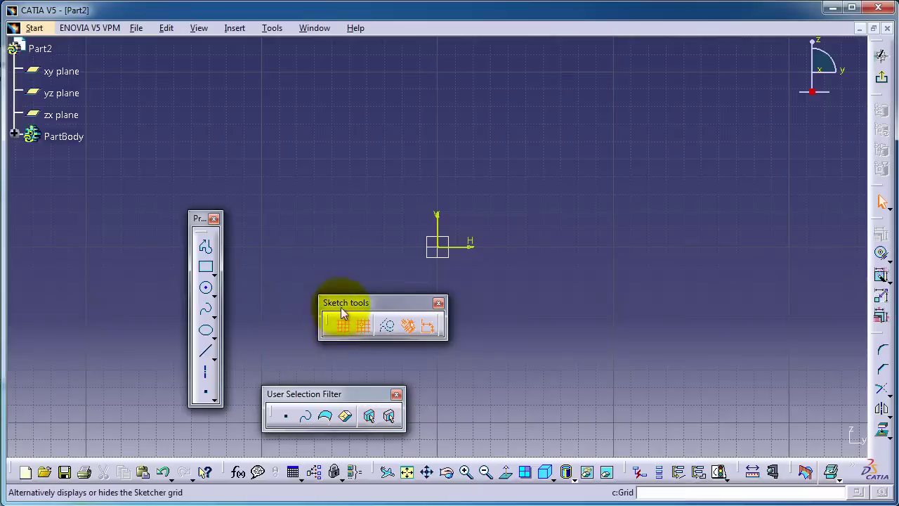
{"action": "left_click_drag", "start_coordinate": [395, 309], "coordinate": [436, 311]}
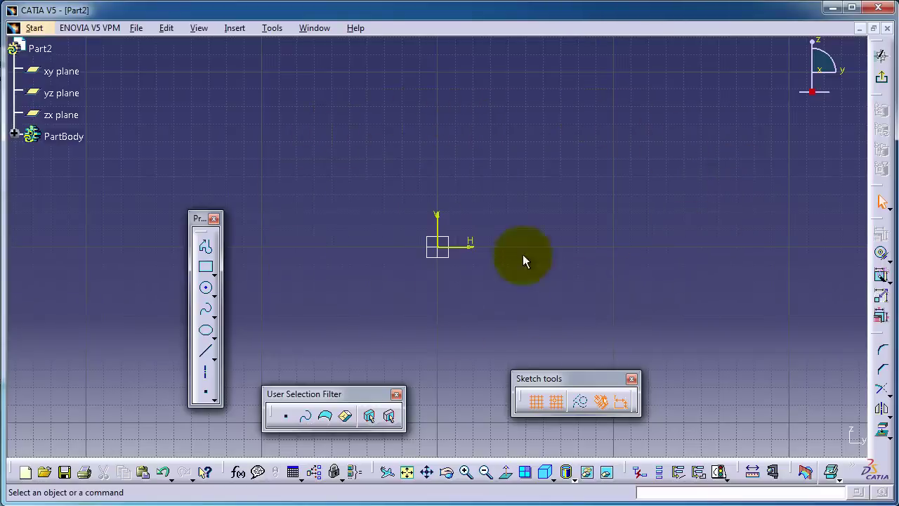
Hide the grid and begin a rectangle with its first corner at the sketch origin
{"action": "left_click", "coordinate": [536, 402]}
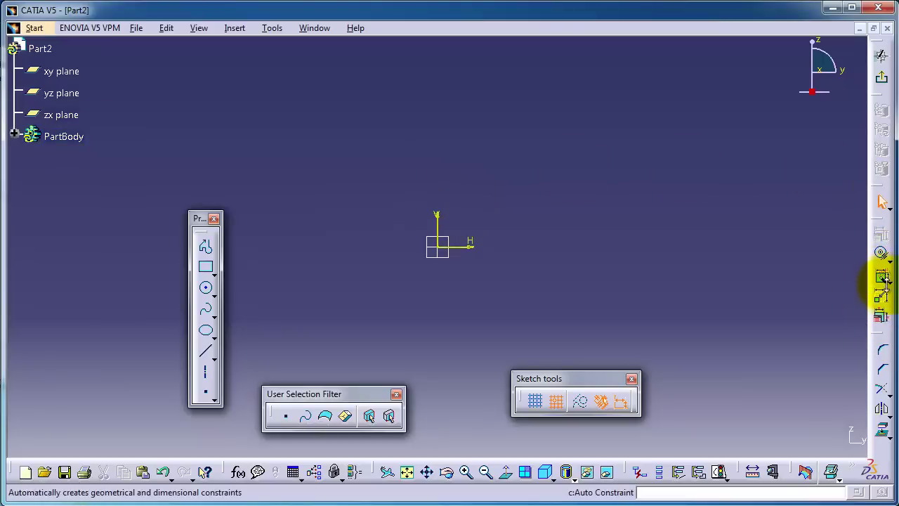
{"action": "left_click", "coordinate": [205, 266]}
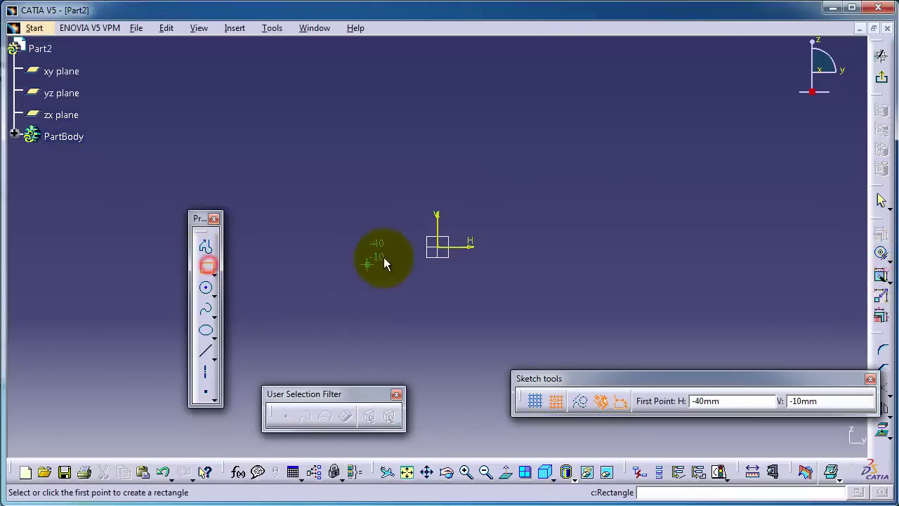
{"action": "left_click", "coordinate": [438, 246]}
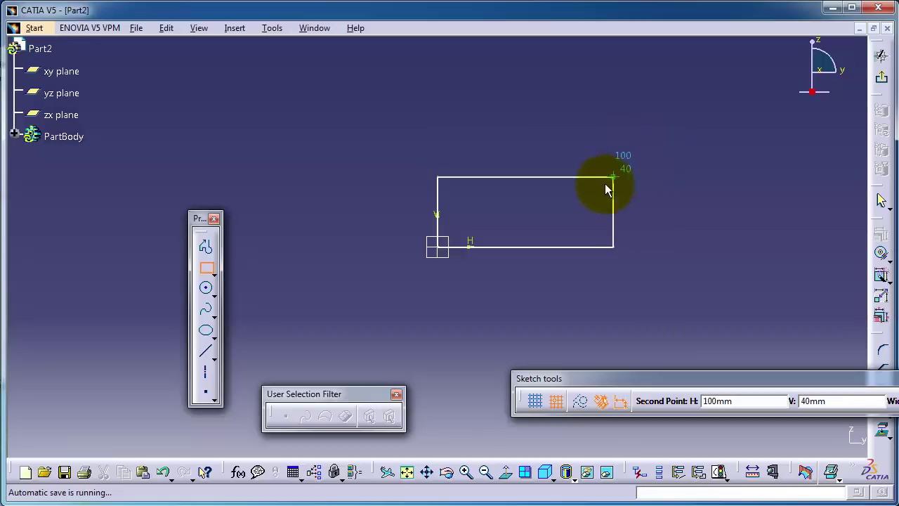
Finish the origin rectangle at H 100mm, V 40mm and show the grid again
{"action": "left_click", "coordinate": [576, 194]}
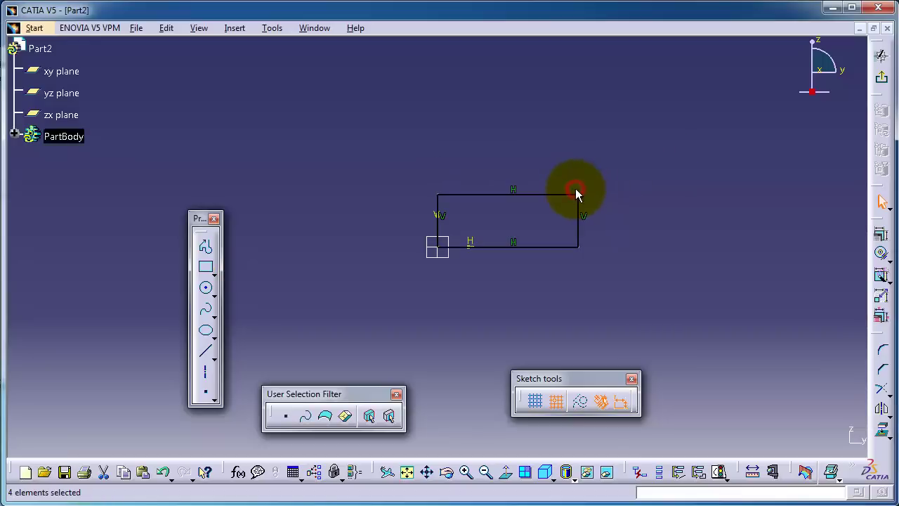
{"action": "left_click", "coordinate": [537, 401]}
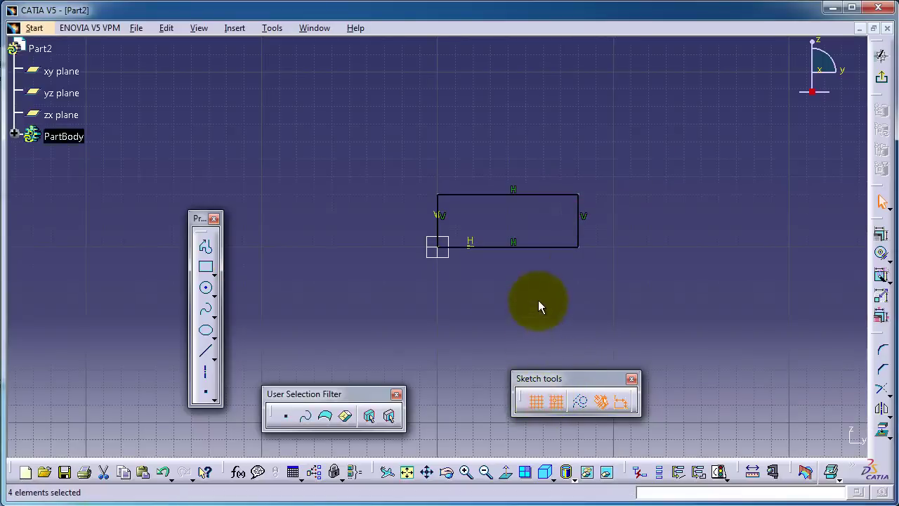
{"action": "middle_click_drag", "start_coordinate": [548, 289], "coordinate": [496, 291]}
{"action": "left_click", "coordinate": [549, 217]}
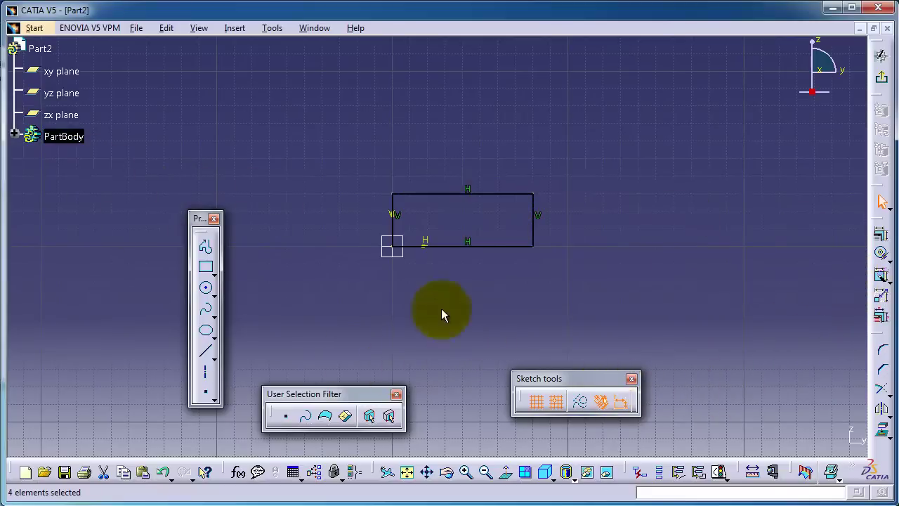
Draw a smaller rectangle from the first rectangle's top-left corner, then turn off Snap to Point
{"action": "left_click", "coordinate": [206, 266]}
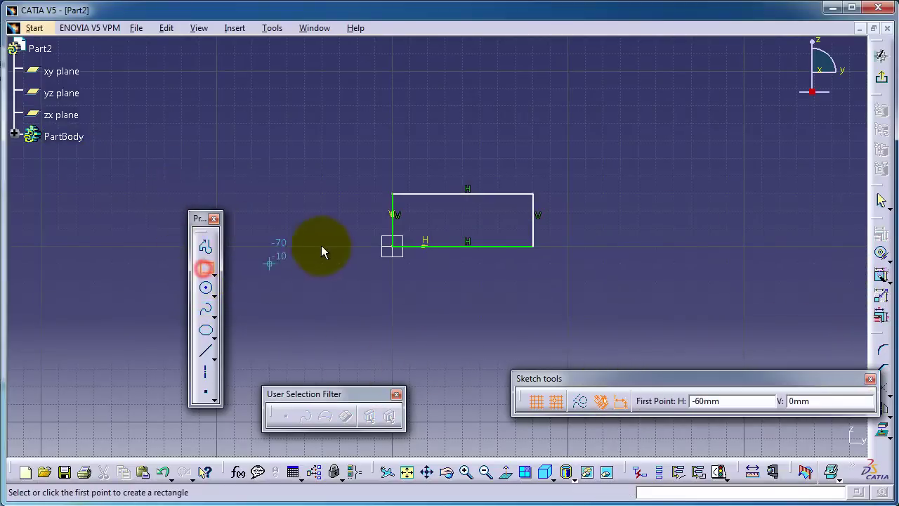
{"action": "left_click", "coordinate": [391, 192]}
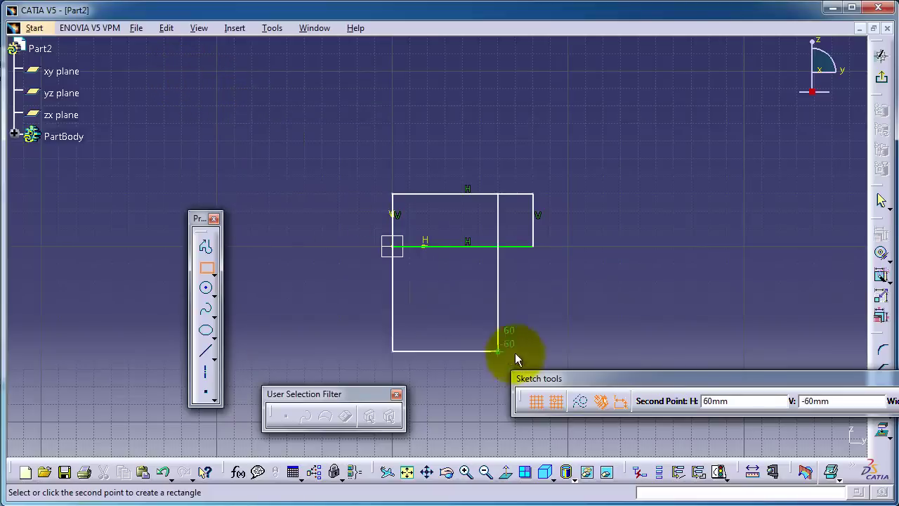
{"action": "left_click", "coordinate": [304, 141]}
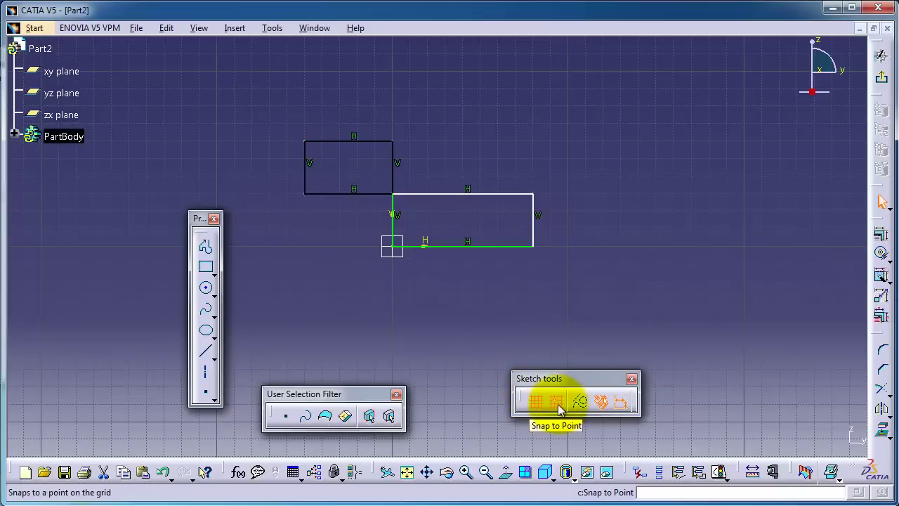
{"action": "left_click", "coordinate": [557, 404]}
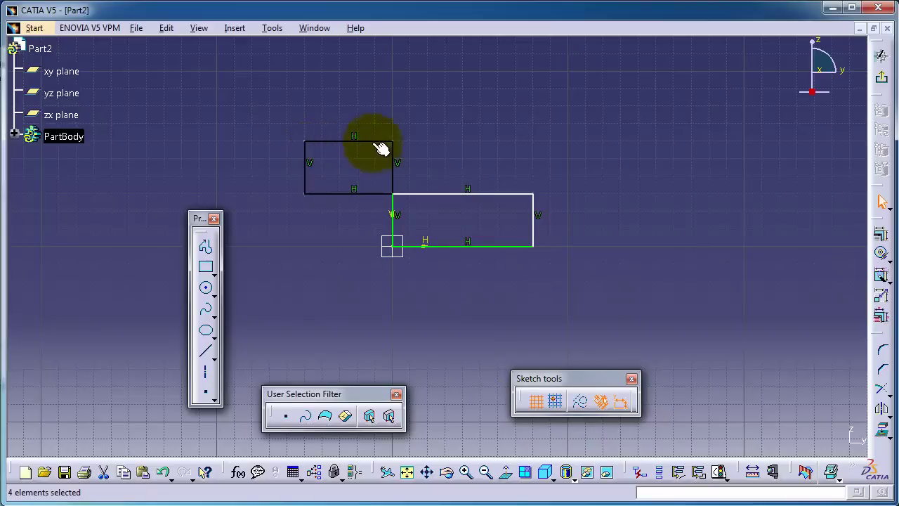
{"action": "left_click", "coordinate": [354, 195]}
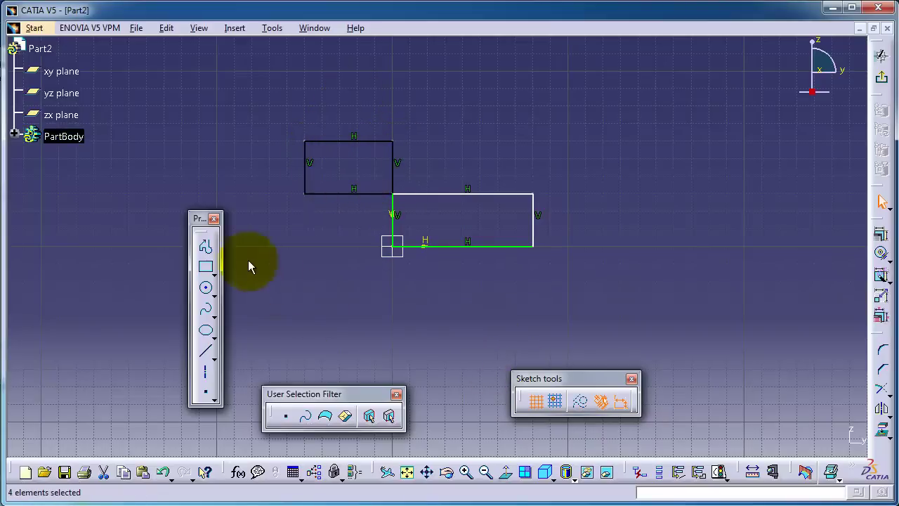
Draw a larger rectangle from the origin down and right, then move the Sketch tools toolbar aside
{"action": "left_click", "coordinate": [205, 266]}
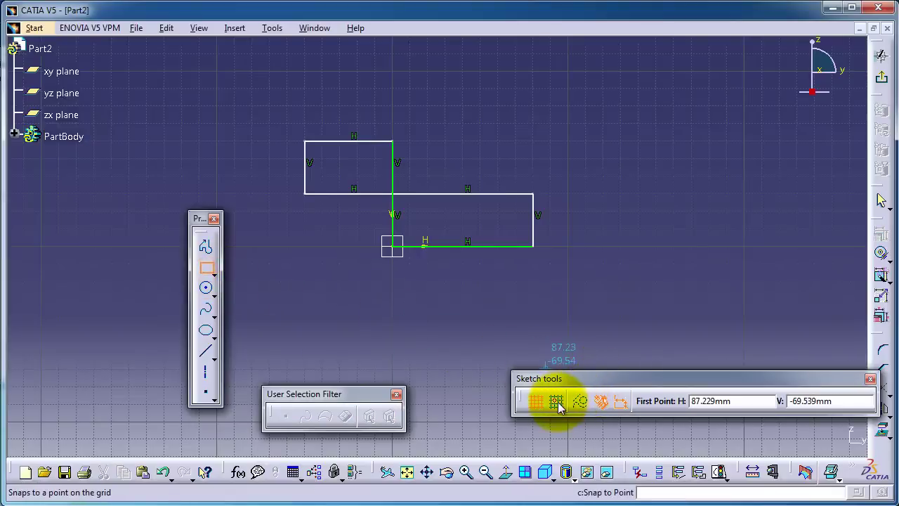
{"action": "left_click", "coordinate": [392, 247]}
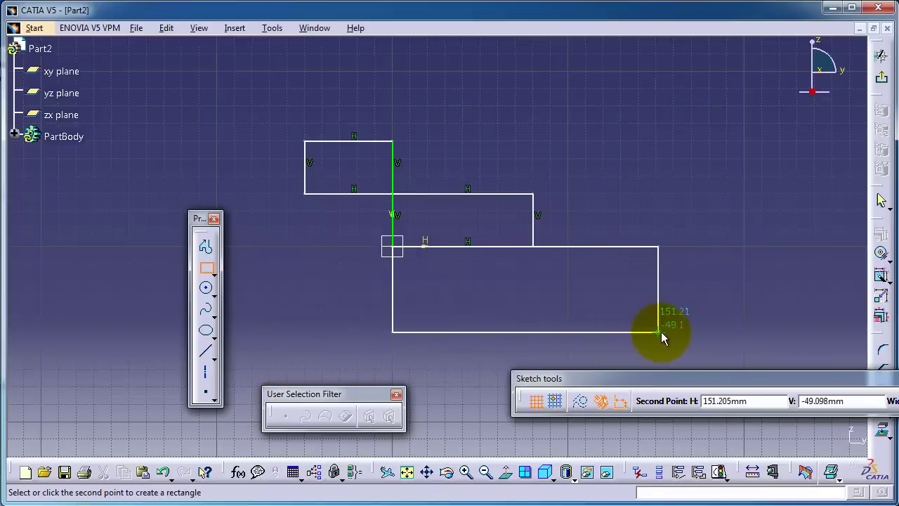
{"action": "left_click", "coordinate": [610, 342]}
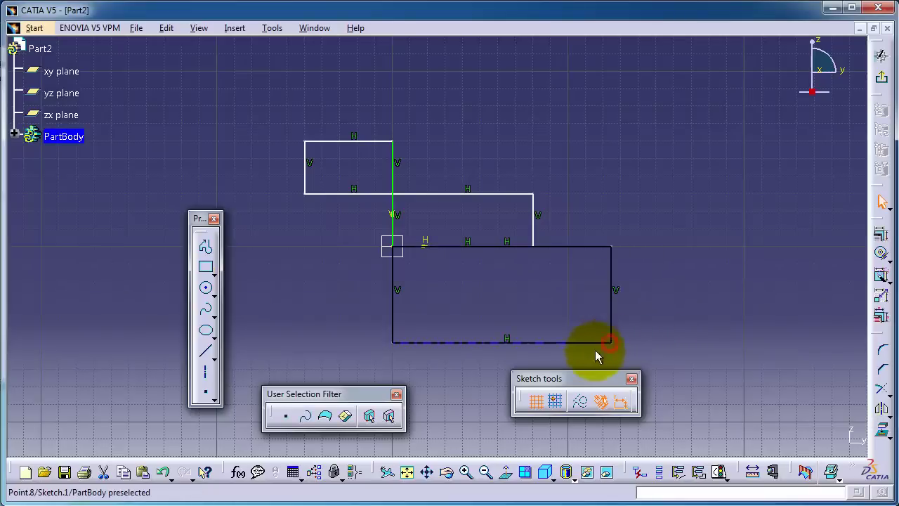
{"action": "mouse_move", "coordinate": [570, 379]}
{"action": "left_mouse_down"}
{"action": "mouse_move", "coordinate": [646, 369]}
{"action": "mouse_move", "coordinate": [628, 360]}
{"action": "left_mouse_up"}
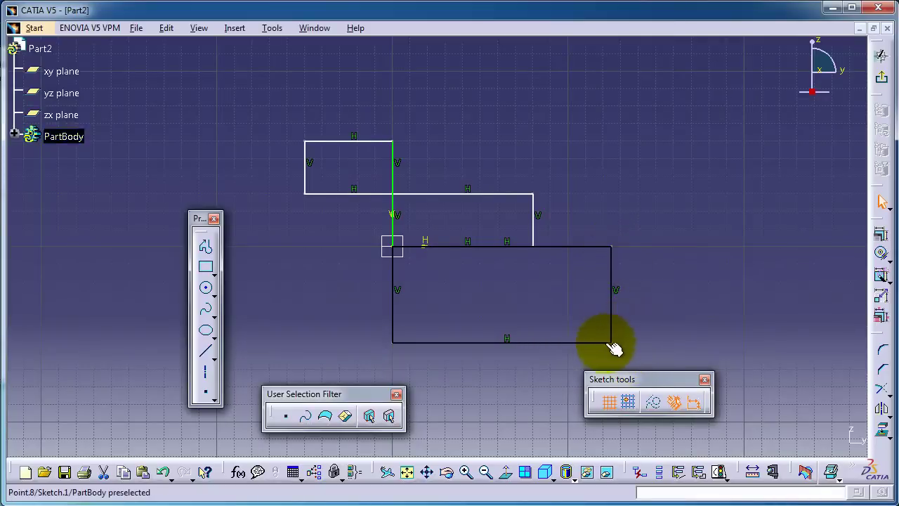
{"action": "mouse_move", "coordinate": [635, 379]}
{"action": "left_mouse_down"}
{"action": "mouse_move", "coordinate": [597, 373]}
{"action": "mouse_move", "coordinate": [537, 382]}
{"action": "left_mouse_up"}
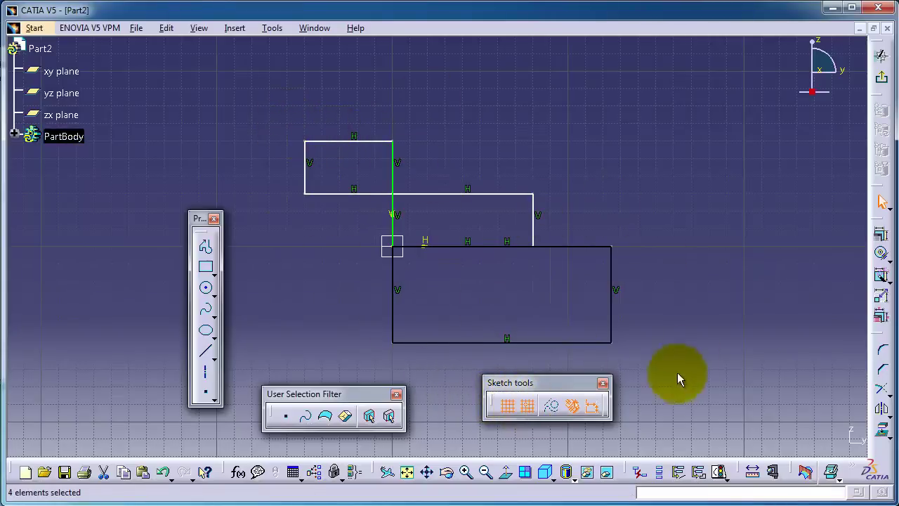
Convert the middle and large rectangles' top edges into construction lines
{"action": "left_click", "coordinate": [496, 193]}
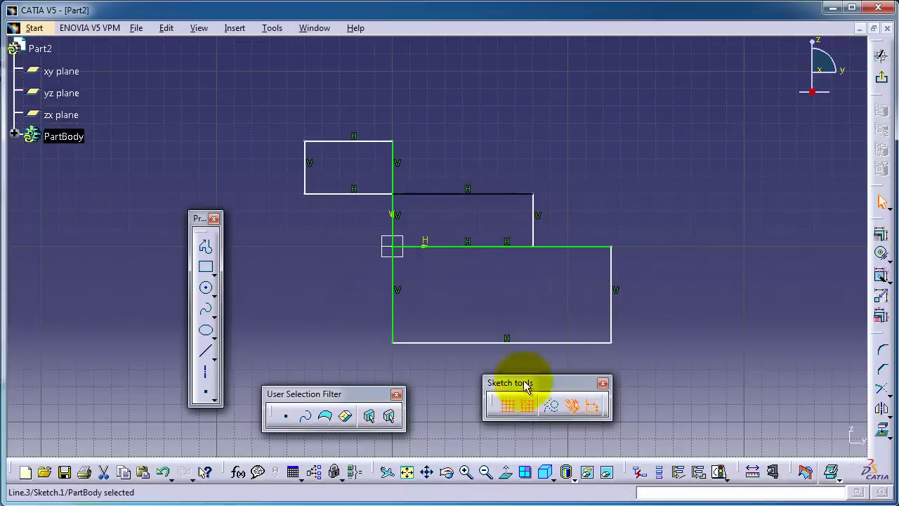
{"action": "left_click", "coordinate": [550, 413]}
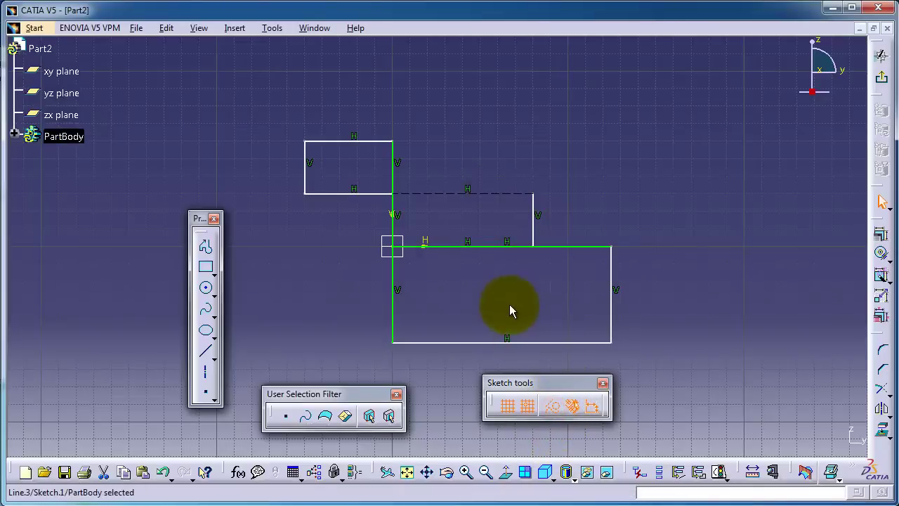
{"action": "mouse_move", "coordinate": [502, 223]}
{"action": "middle_mouse_down"}
{"action": "mouse_move", "coordinate": [475, 223]}
{"action": "mouse_move", "coordinate": [498, 201]}
{"action": "middle_mouse_up"}
{"action": "left_click", "coordinate": [582, 220]}
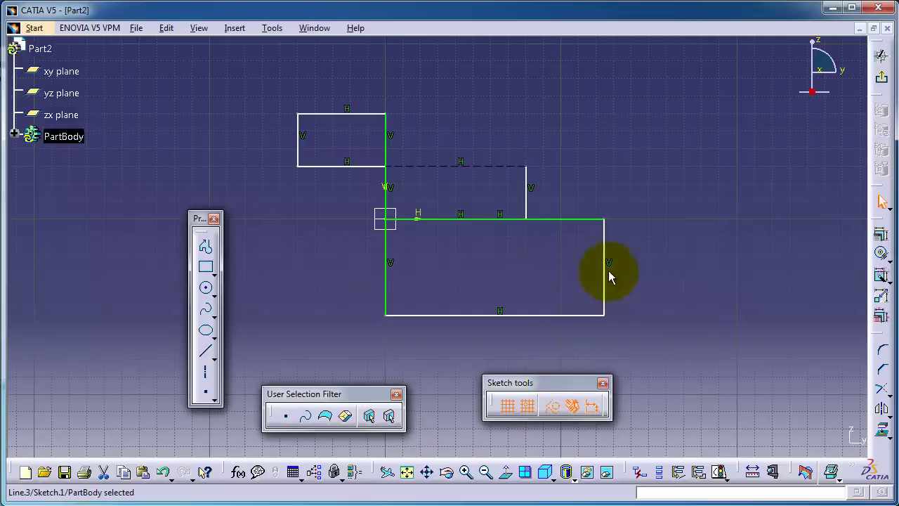
{"action": "left_click", "coordinate": [596, 219]}
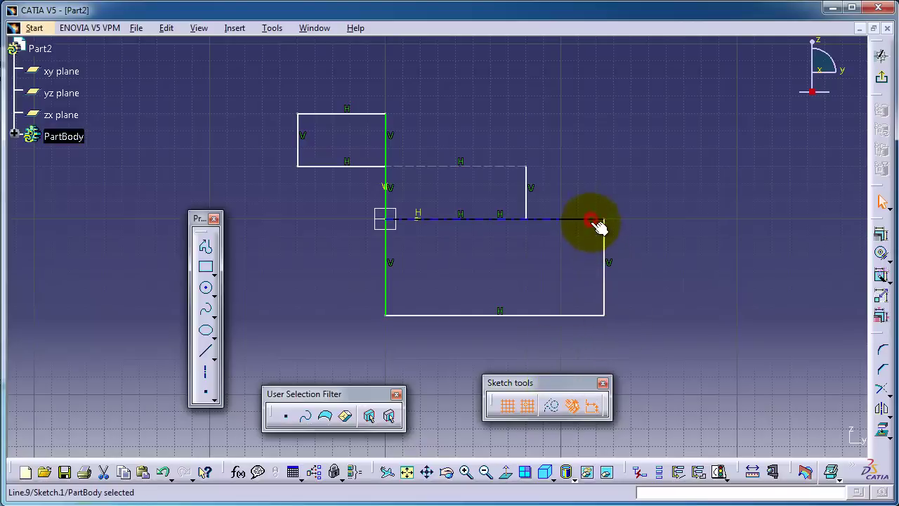
{"action": "left_click", "coordinate": [549, 406]}
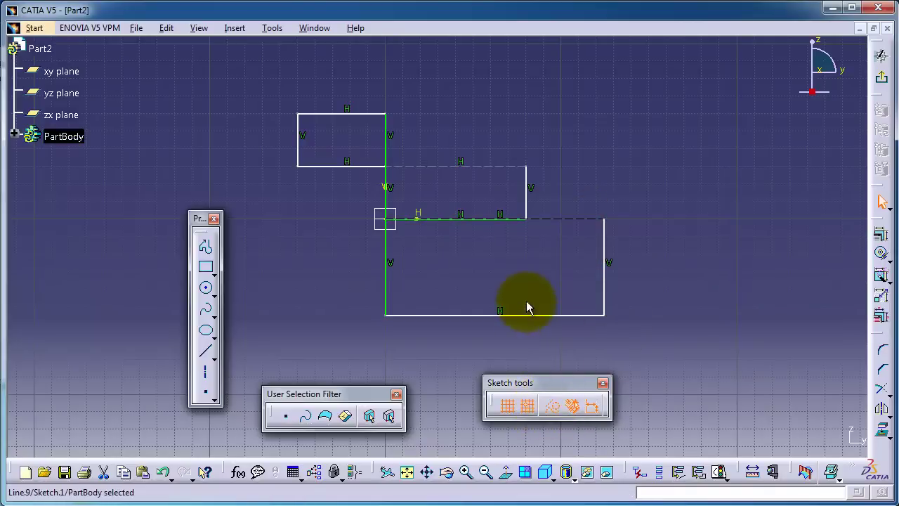
Turn the whole small upper-left rectangle into construction geometry and clear the selection
{"action": "middle_click_drag", "start_coordinate": [549, 294], "coordinate": [631, 267]}
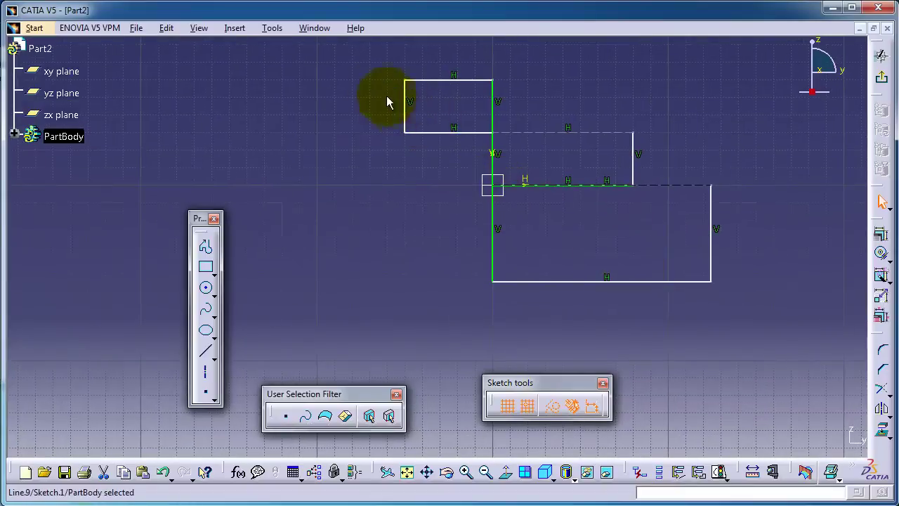
{"action": "mouse_move", "coordinate": [375, 71]}
{"action": "left_mouse_down"}
{"action": "mouse_move", "coordinate": [456, 103]}
{"action": "mouse_move", "coordinate": [493, 149]}
{"action": "left_mouse_up"}
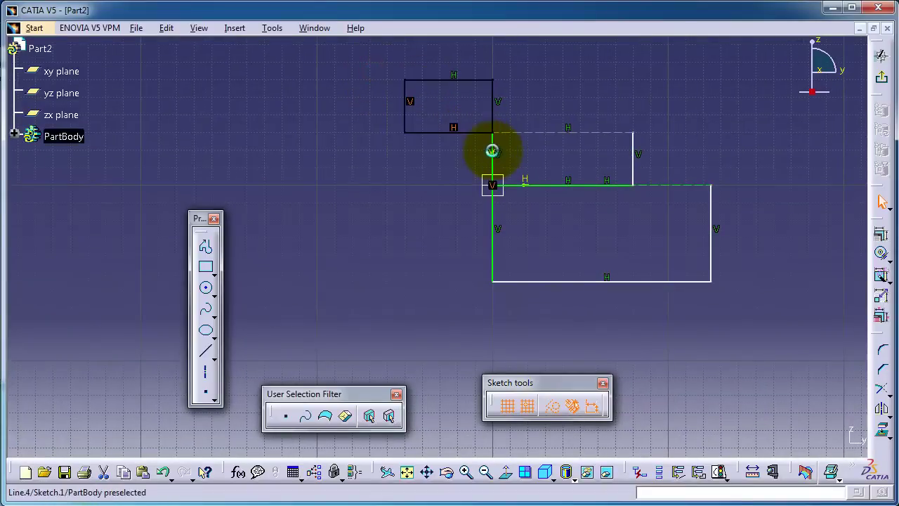
{"action": "left_click", "coordinate": [553, 417]}
{"action": "left_click", "coordinate": [453, 265]}
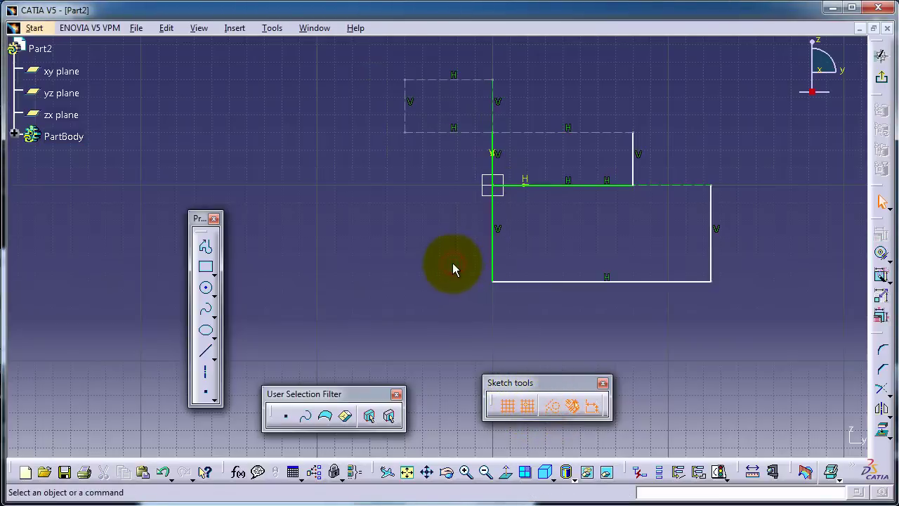